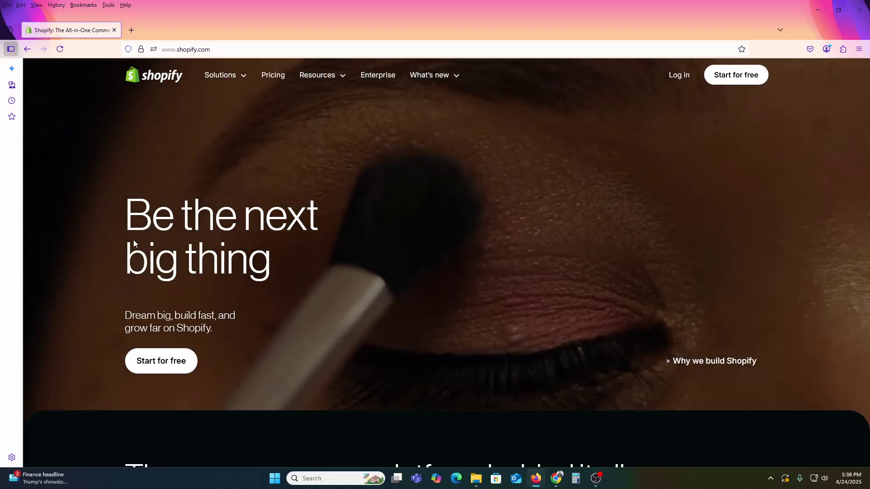
# Step: Dismiss the browser menu bar and open a blank tab beside the Shopify homepage
pyautogui.press('alt')
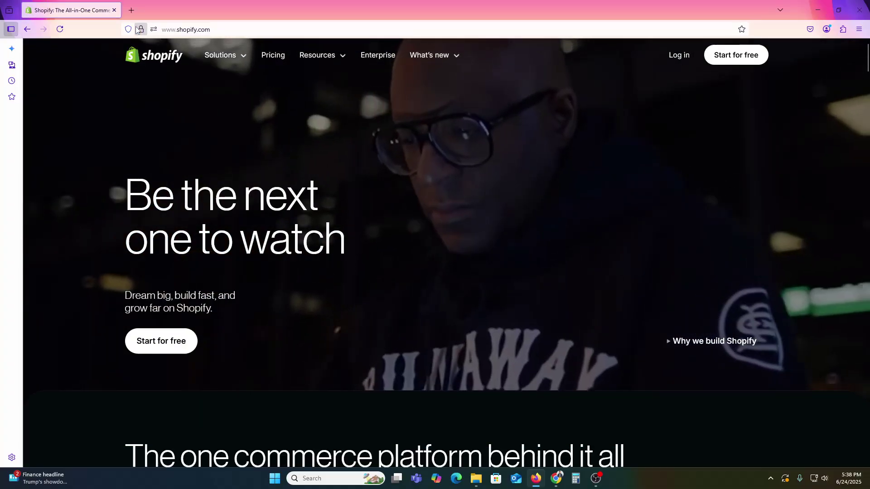
pyautogui.click(129, 8)
# Step: Search Google for 'stripe', open stripe.com, then start another blank tab
pyautogui.write('s')
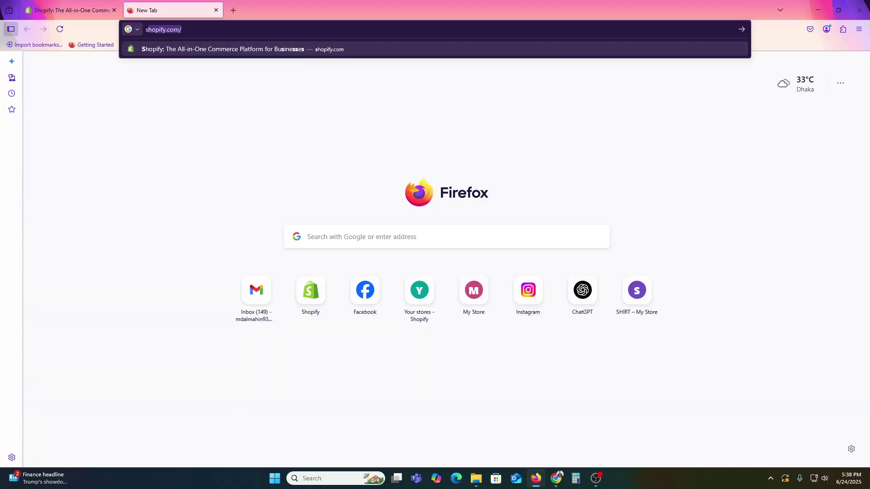
pyautogui.write('t')
pyautogui.press('BackSpace')
pyautogui.write('tripe')
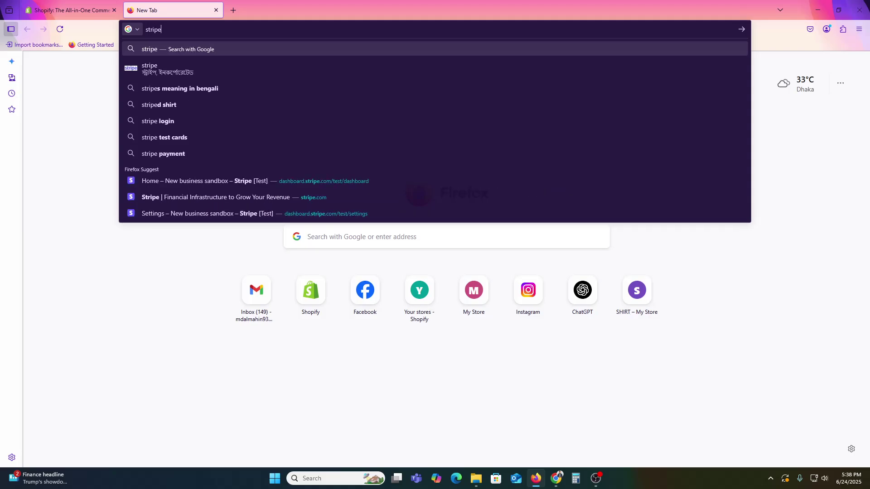
pyautogui.press('Return')
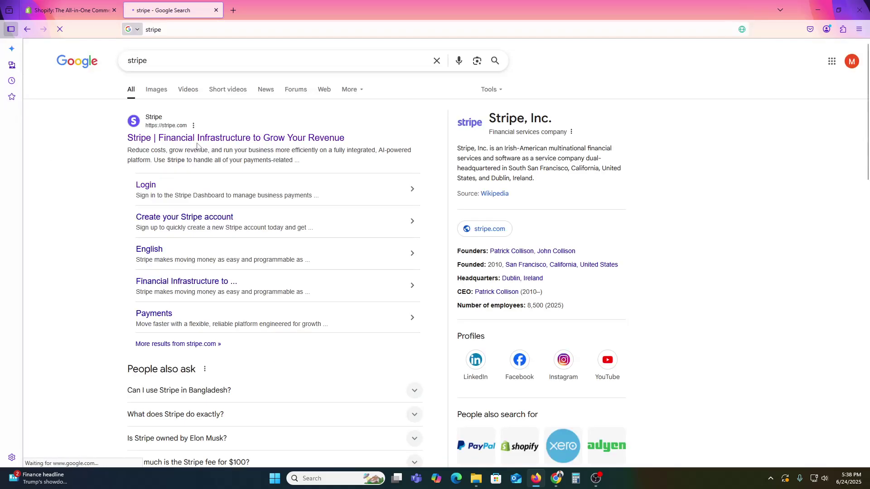
pyautogui.click(206, 141)
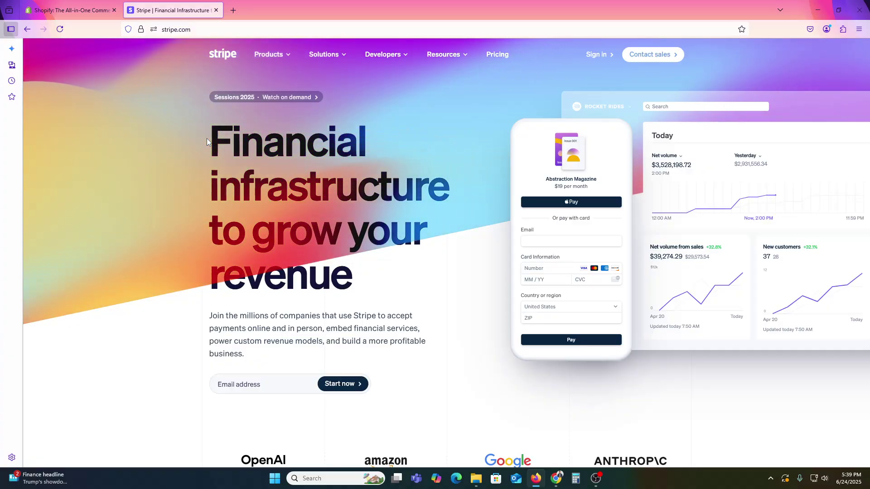
pyautogui.click(231, 7)
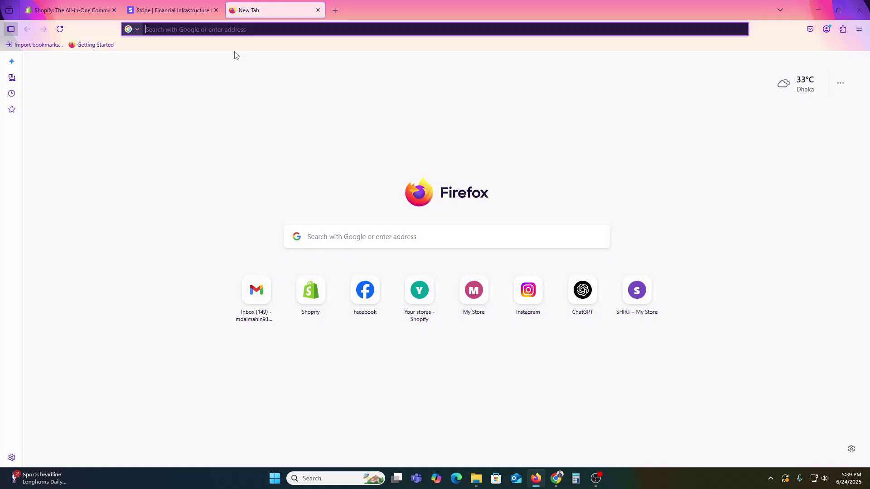
# Step: Search 'shopify payments availability' and scroll through the Supported countries for Shopify Payments list
pyautogui.write('shopify ')
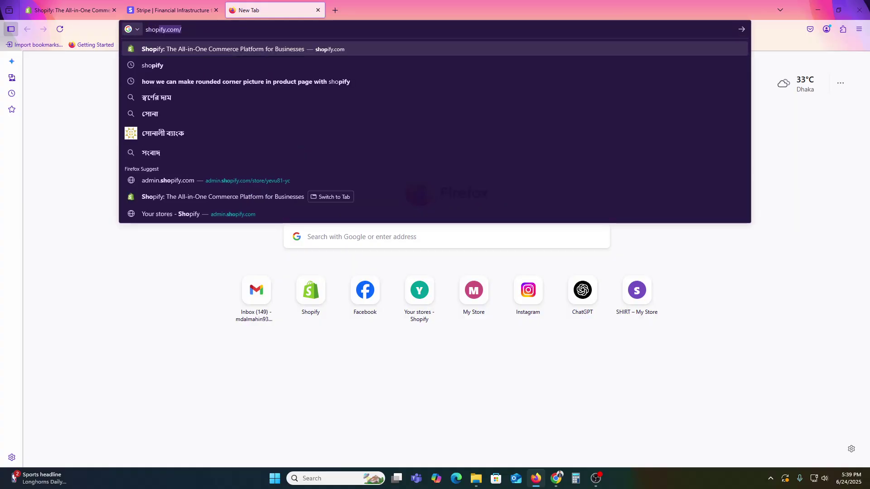
pyautogui.write('paye')
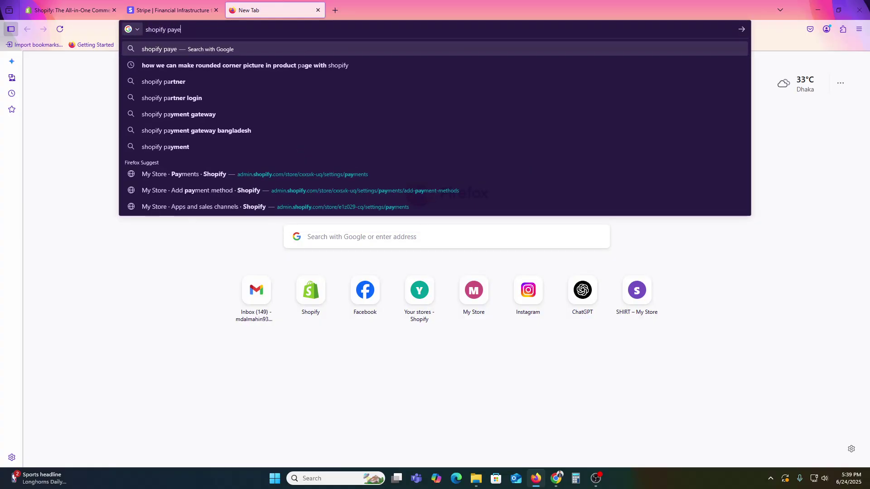
pyautogui.write('mnts ava')
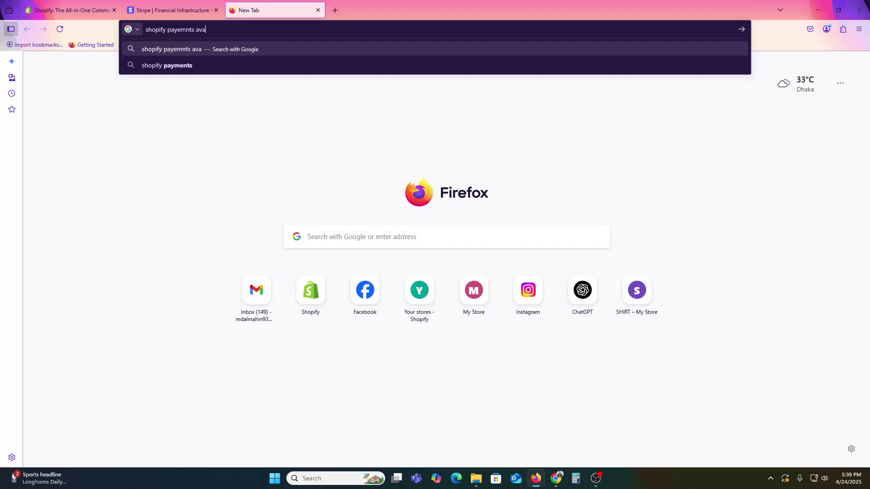
pyautogui.write('ila')
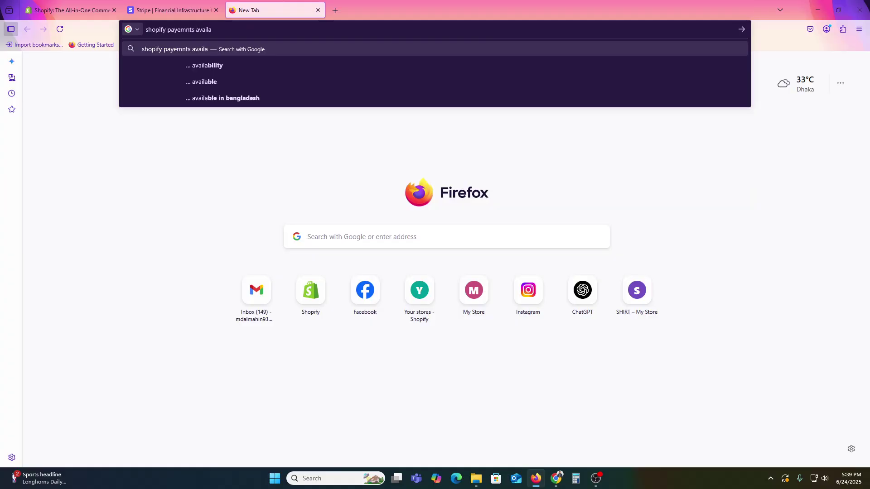
pyautogui.write('bility')
pyautogui.press('Return')
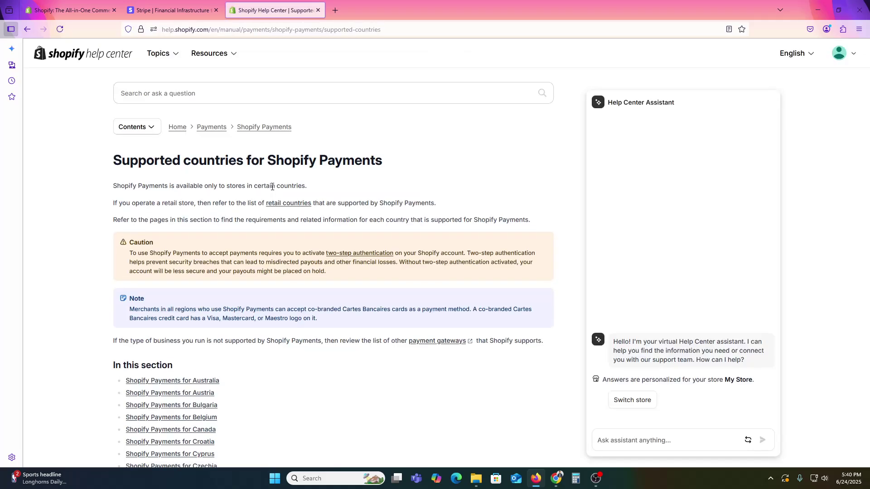
pyautogui.scroll(-4, 326, 238)
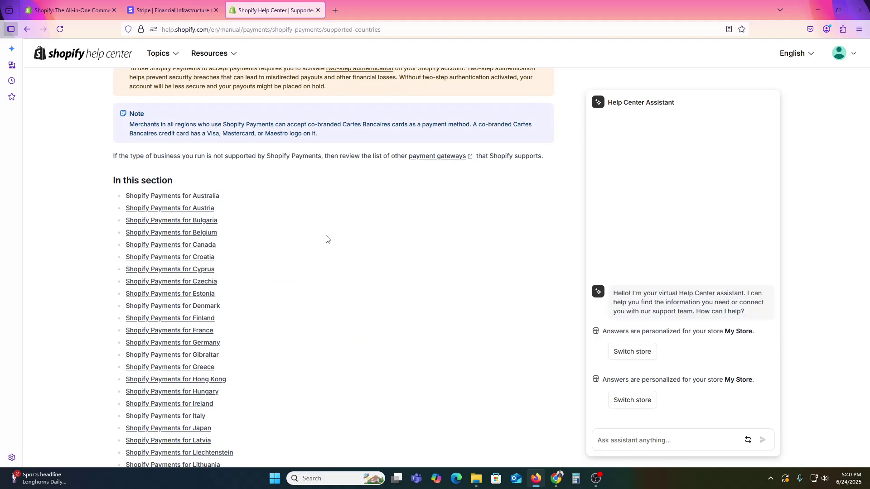
pyautogui.scroll(-4, 328, 238)
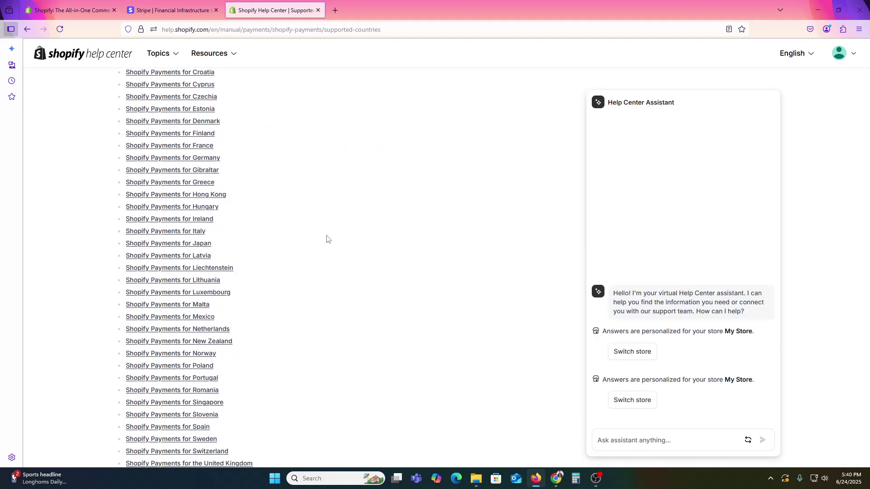
pyautogui.scroll(-3, 328, 239)
pyautogui.scroll(7, 222, 348)
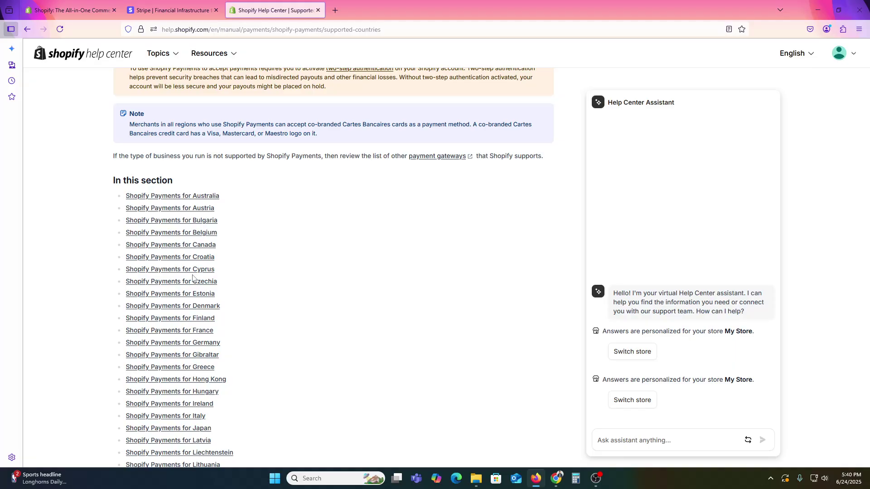
pyautogui.click(80, 6)
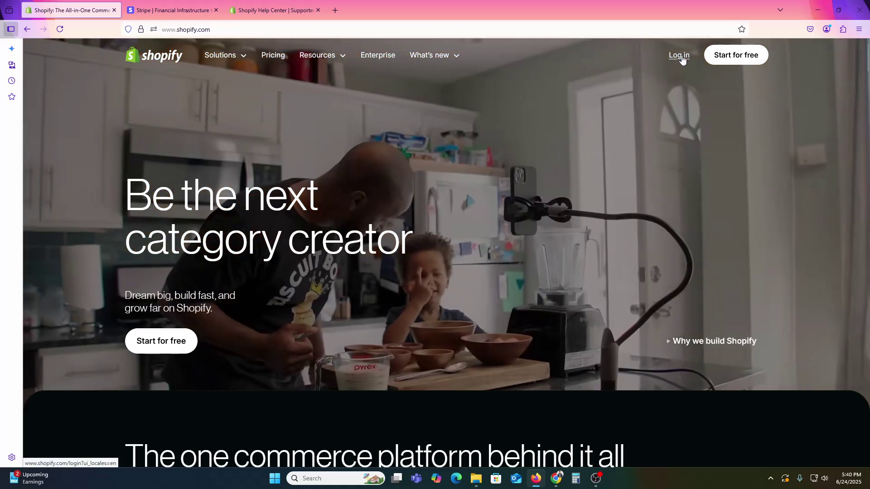
# Step: Go to admin.shopify.com for My Store and open its Settings page
pyautogui.click(679, 55)
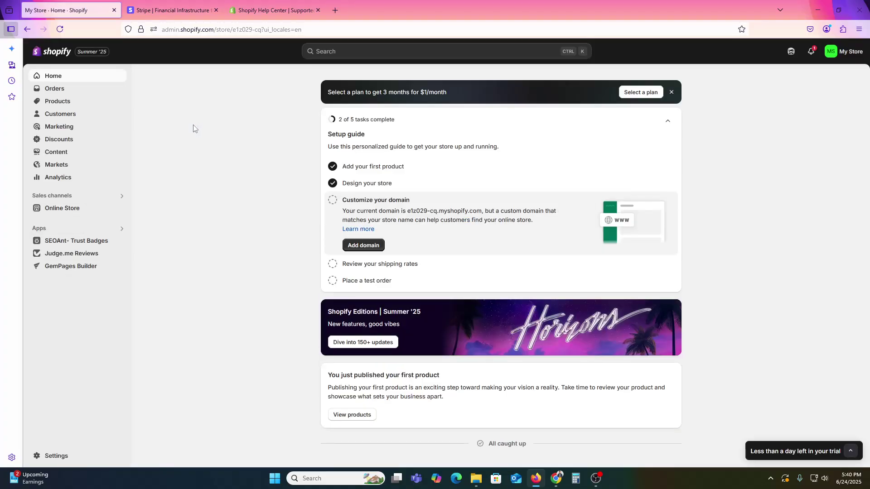
pyautogui.click(62, 460)
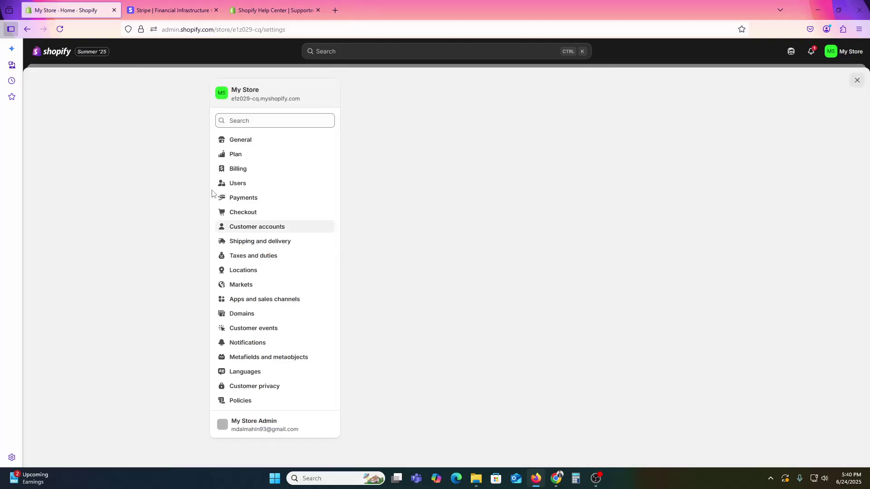
# Step: Look through Payments, Users and Plan settings, ending on the General settings page
pyautogui.click(247, 198)
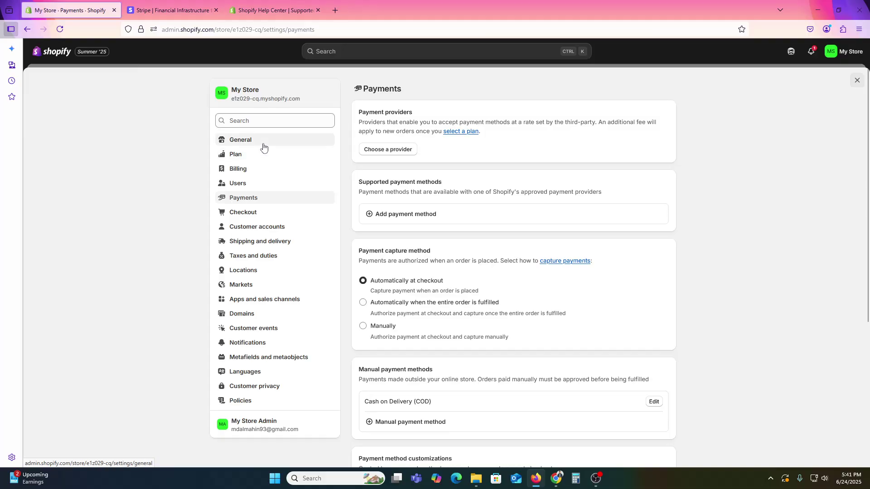
pyautogui.click(264, 186)
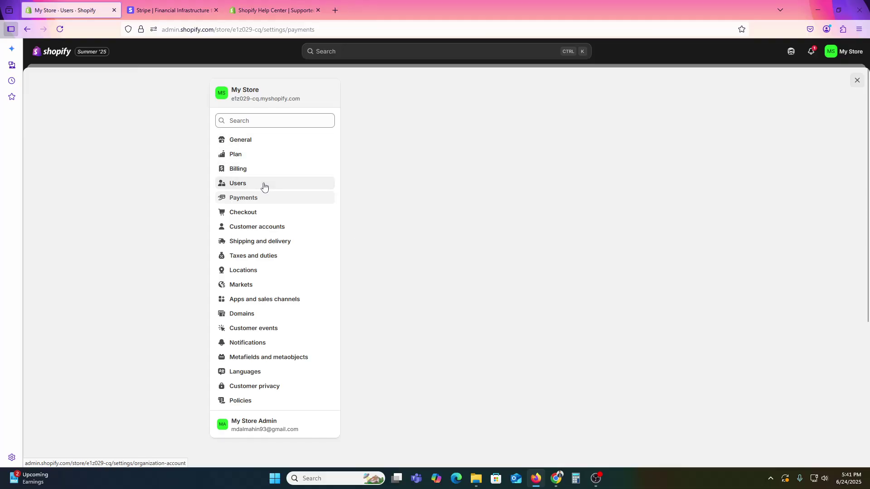
pyautogui.click(258, 155)
pyautogui.click(261, 141)
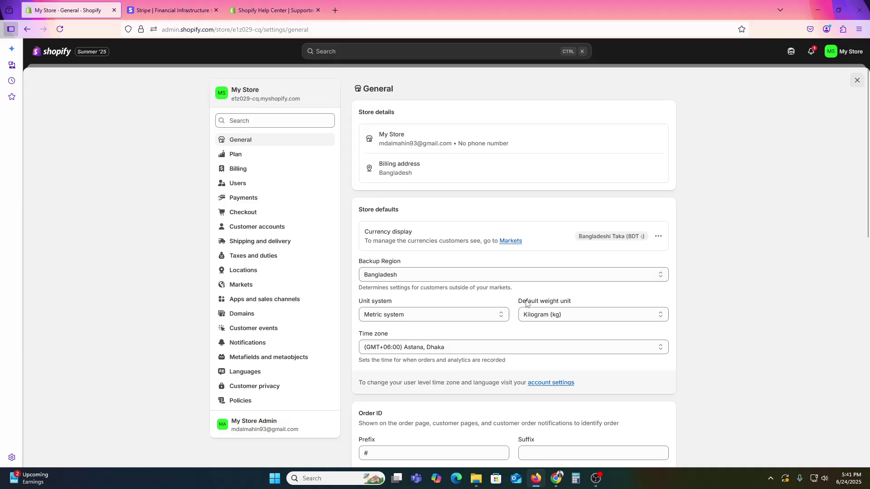
# Step: Check the Backup Region choices and leave them unchanged
pyautogui.scroll(-3, 527, 304)
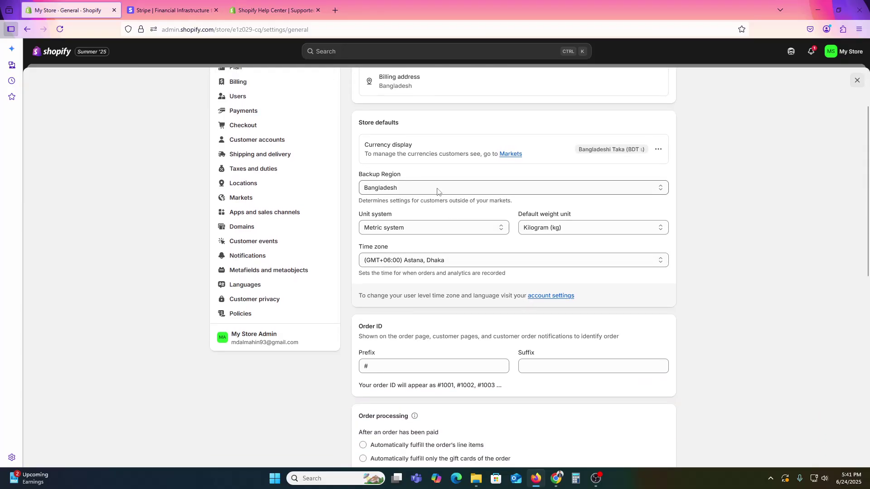
pyautogui.click(437, 190)
pyautogui.click(673, 193)
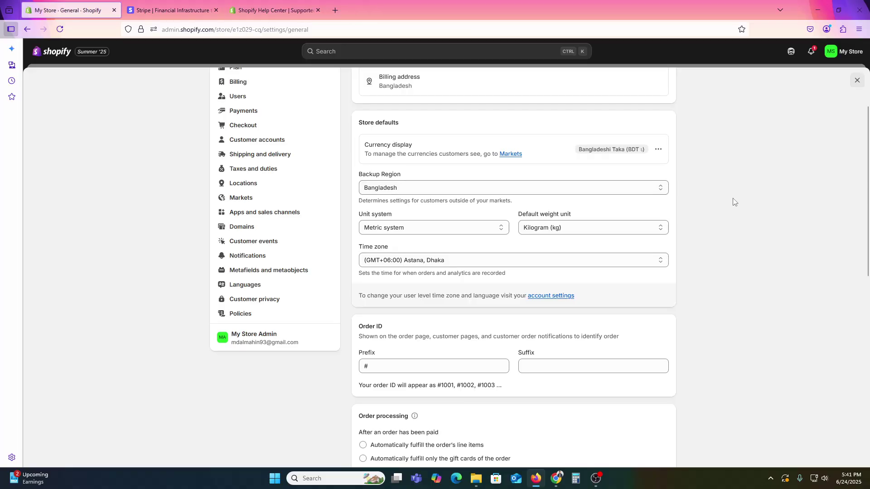
pyautogui.scroll(3, 708, 232)
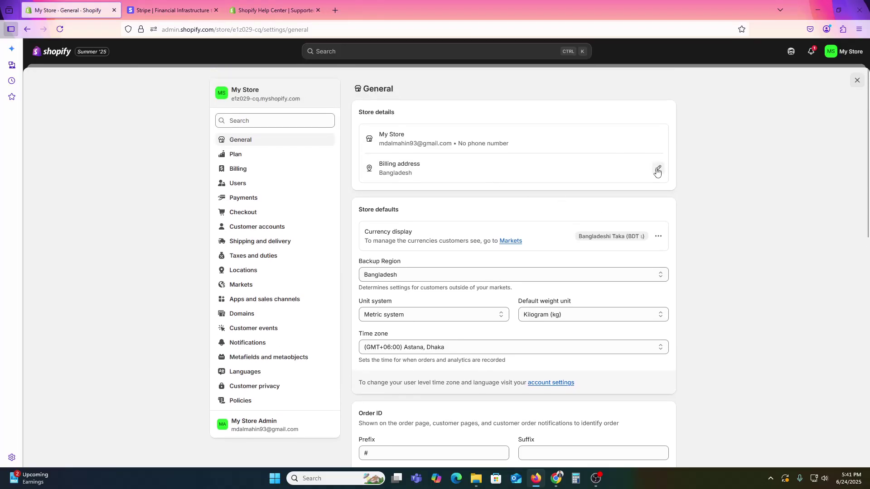
# Step: Change the billing address country/region from Bangladesh to United States
pyautogui.click(656, 168)
pyautogui.click(370, 231)
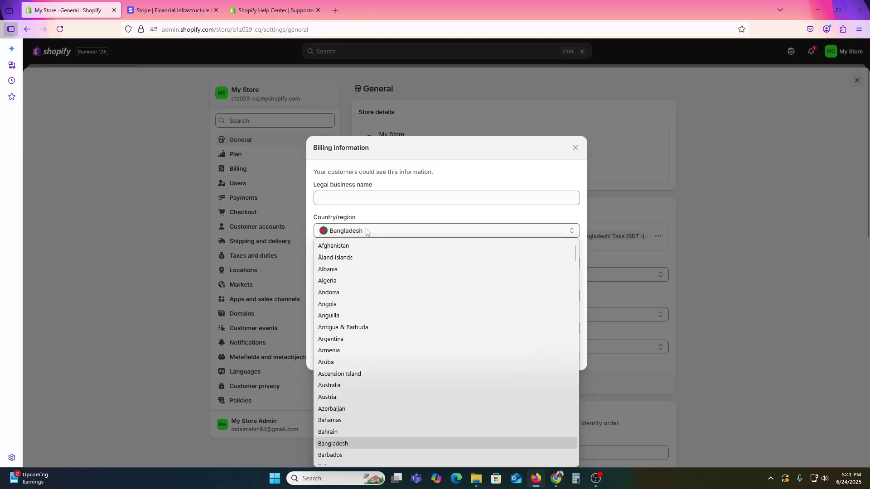
pyautogui.write('un')
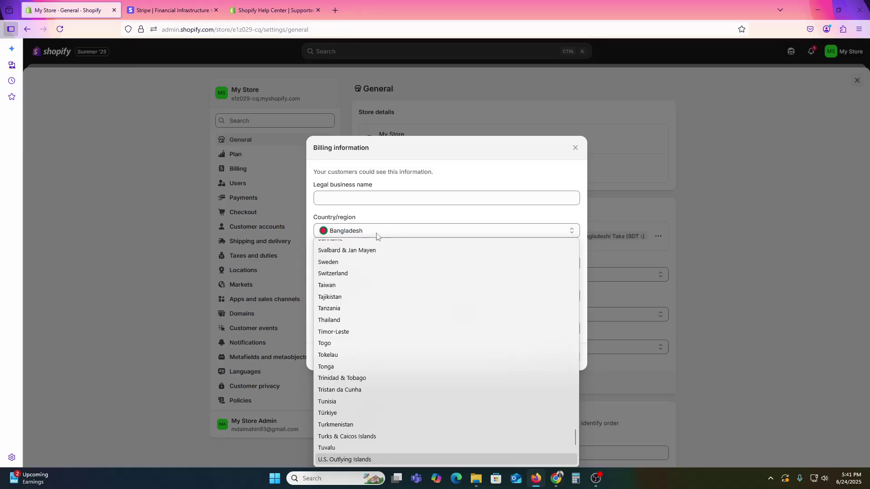
pyautogui.scroll(-4, 380, 362)
pyautogui.click(348, 332)
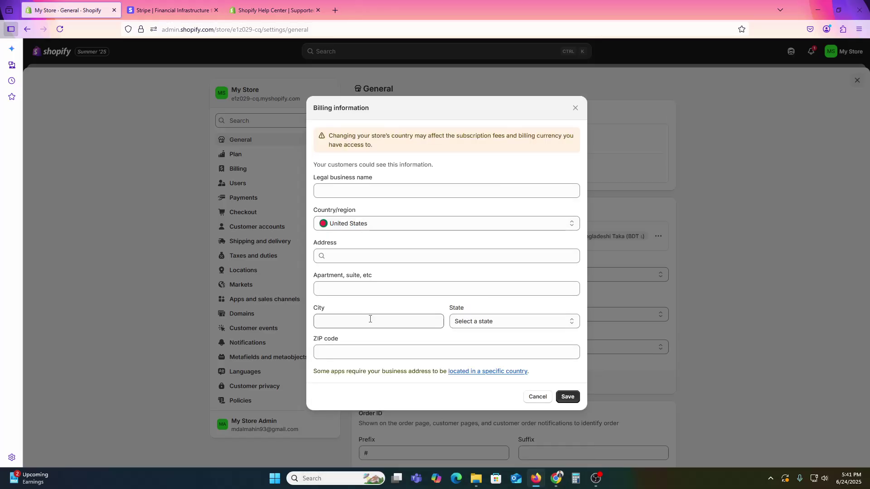
pyautogui.click(335, 253)
pyautogui.click(335, 10)
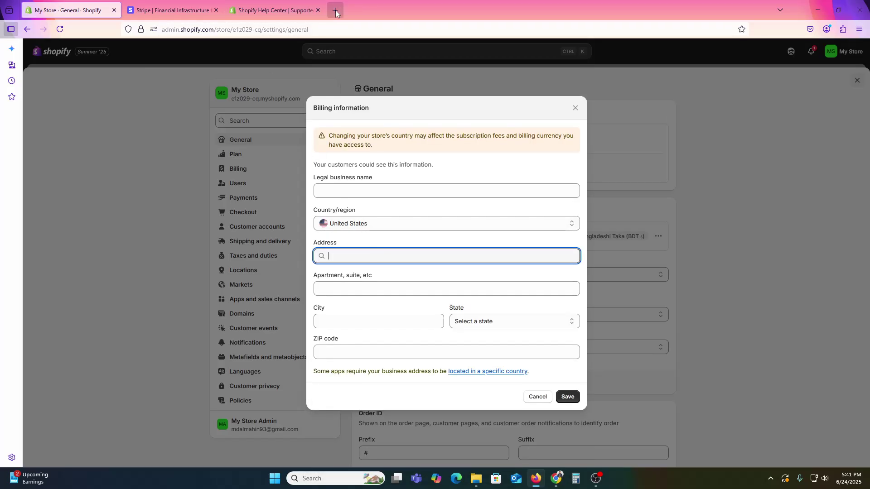
# Step: Go to the ChatGPT site in the new tab
pyautogui.write('give me')
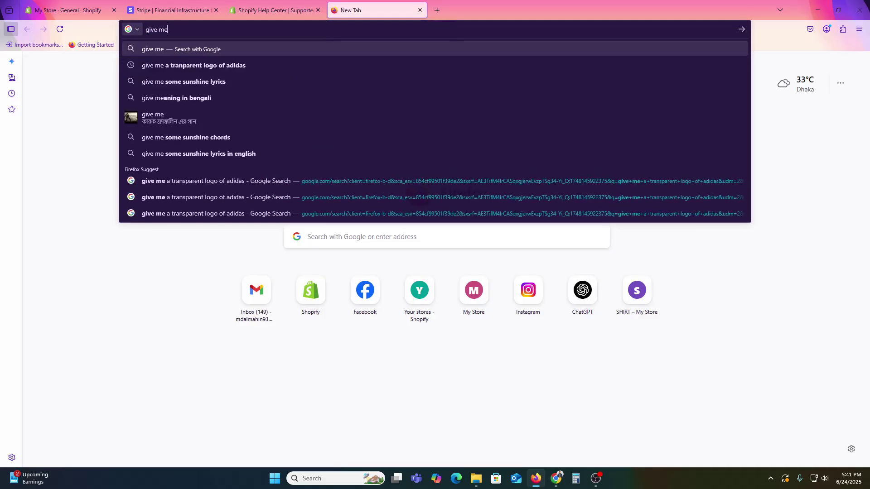
pyautogui.press('BackSpace')
pyautogui.press('BackSpace')
pyautogui.press('BackSpace')
pyautogui.press('BackSpace')
pyautogui.press('BackSpace')
pyautogui.press('BackSpace')
pyautogui.press('BackSpace')
pyautogui.write('chatgpt.com/')
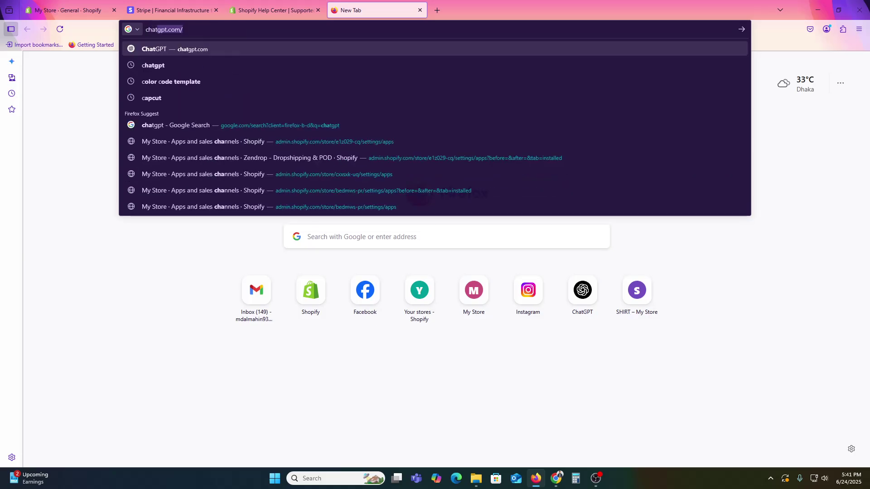
pyautogui.press('Return')
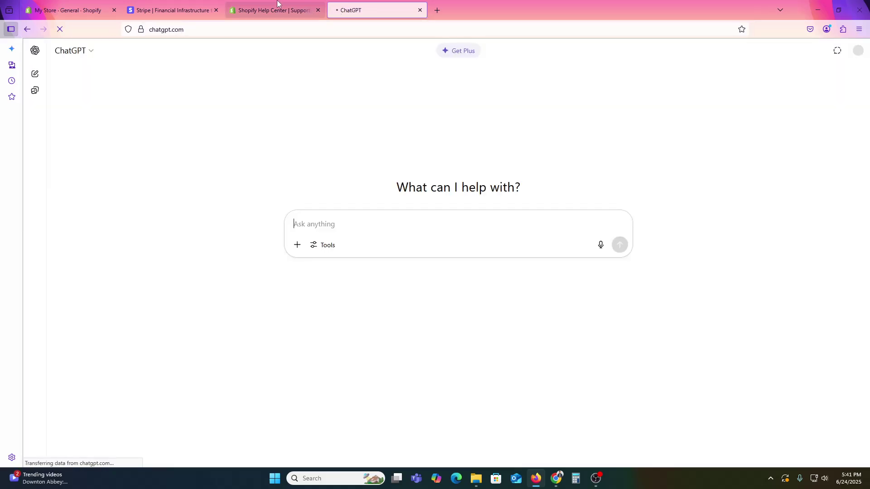
# Step: Ask ChatGPT to give a United States address for the store's use
pyautogui.write('giver')
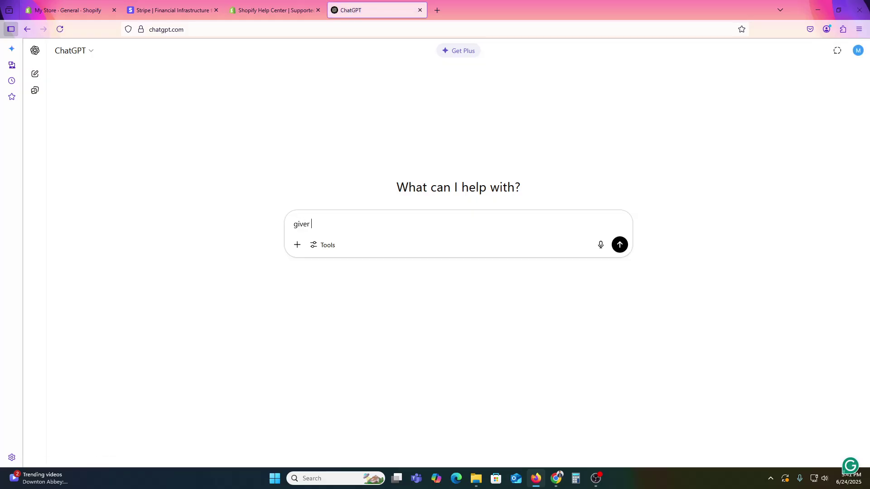
pyautogui.press('BackSpace')
pyautogui.write('me united states address for my c')
pyautogui.press('BackSpace')
pyautogui.write('us')
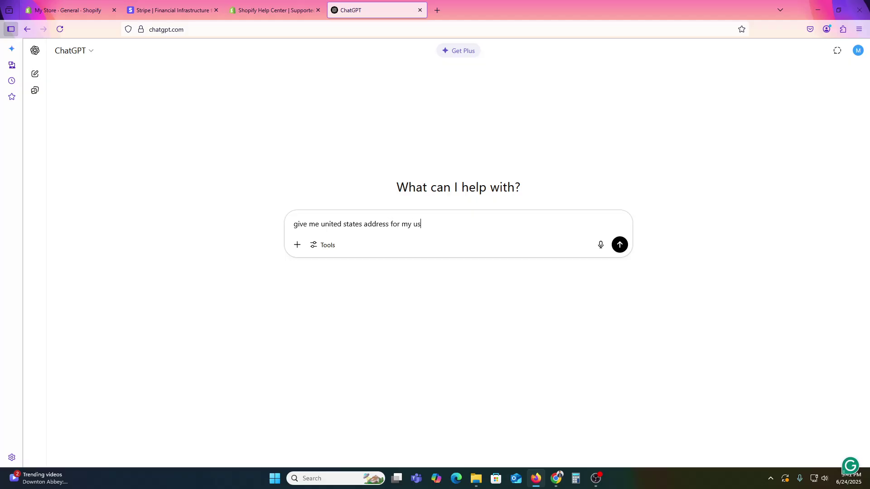
pyautogui.write('ees')
pyautogui.press('Return')
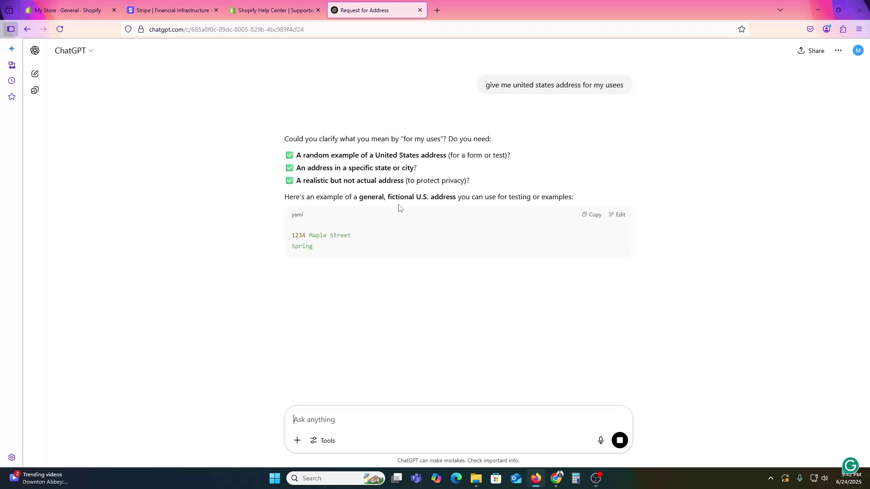
# Step: Copy the fictional Springfield, Illinois sample address from the reply and return to Shopify
pyautogui.moveTo(317, 261); pyautogui.dragTo(292, 235)
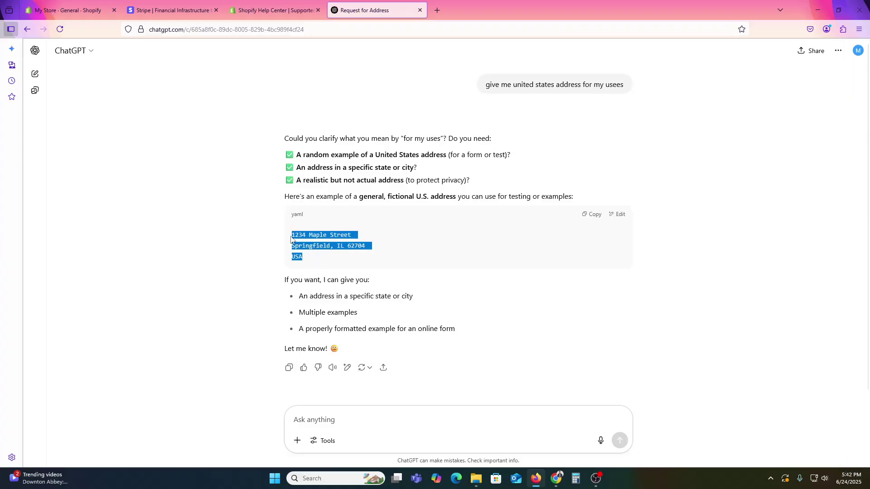
pyautogui.click(591, 214)
pyautogui.click(172, 10)
pyautogui.click(71, 4)
# Step: Paste the Springfield address, accept the matching suggestion, and save the billing information
pyautogui.hotkey('ctrl', 'v')
pyautogui.click(417, 276)
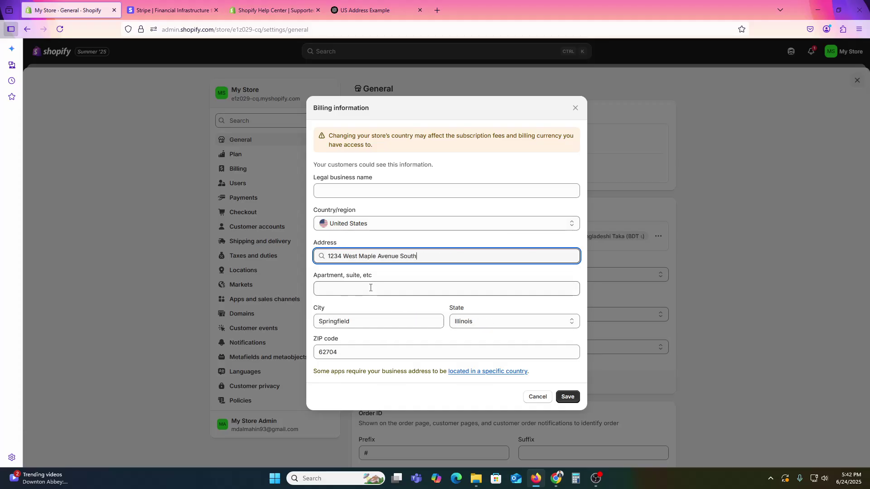
pyautogui.click(568, 397)
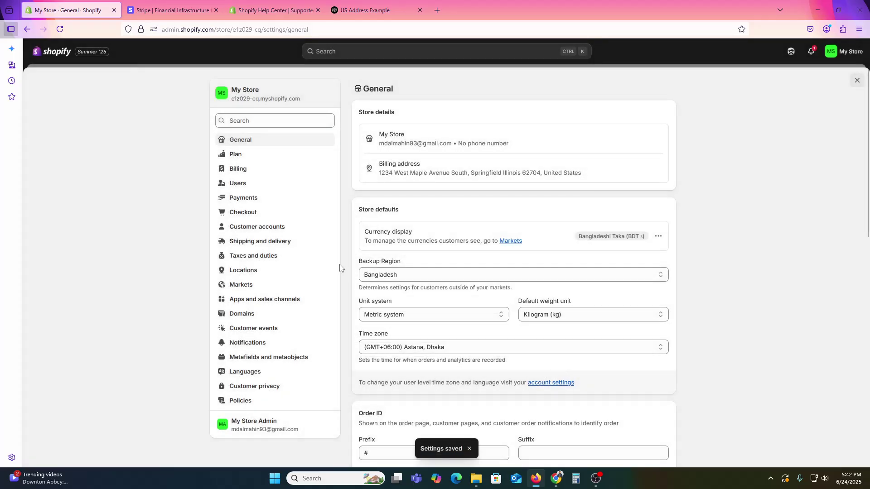
pyautogui.click(262, 200)
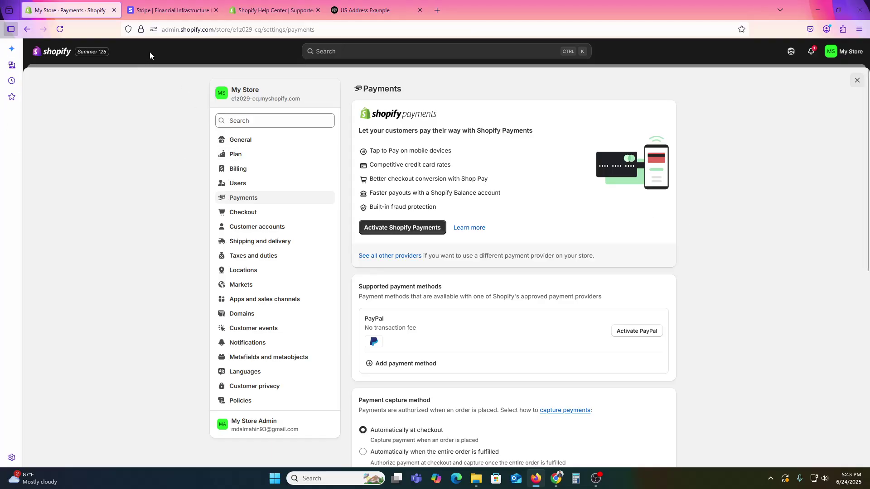
# Step: Open the Shopify App Store from the Apps and sales channels settings
pyautogui.click(257, 306)
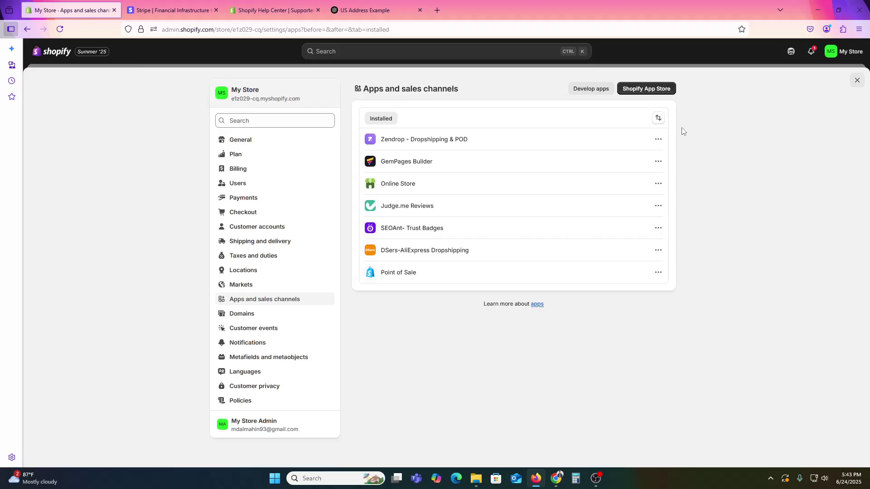
pyautogui.click(657, 94)
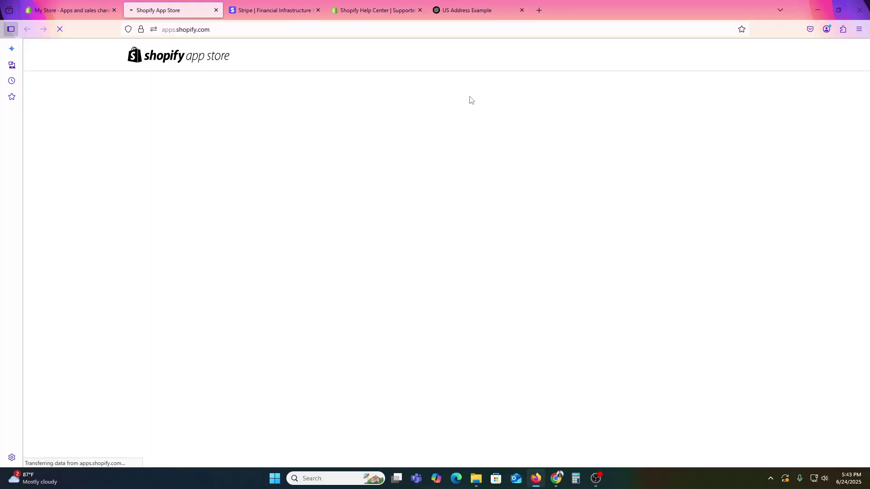
pyautogui.click(382, 64)
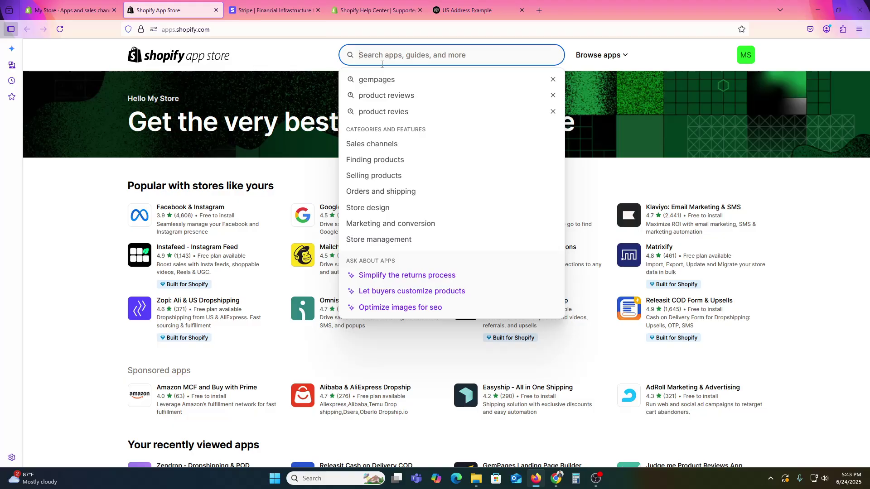
# Step: Search the App Store for 'stripe', then refine the search to 'stripe gateway'
pyautogui.write('stripe')
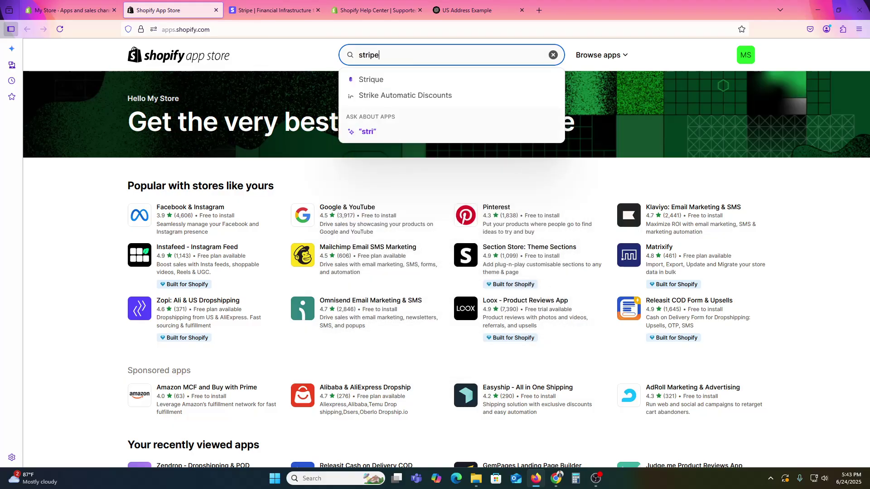
pyautogui.press('Return')
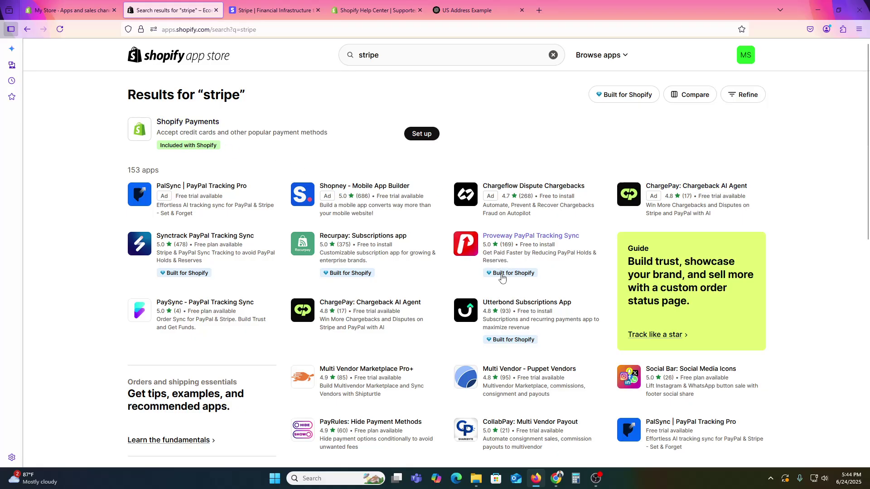
pyautogui.scroll(-2, 502, 279)
pyautogui.scroll(2, 498, 227)
pyautogui.click(397, 57)
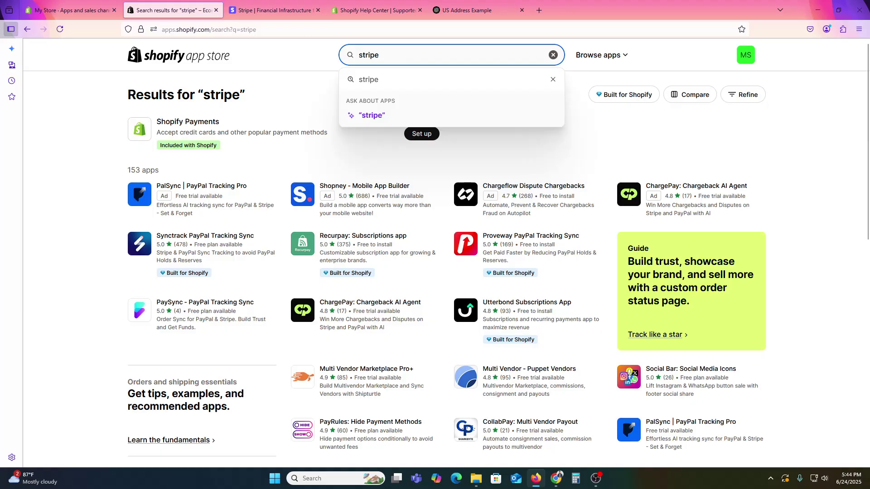
pyautogui.write('gateway')
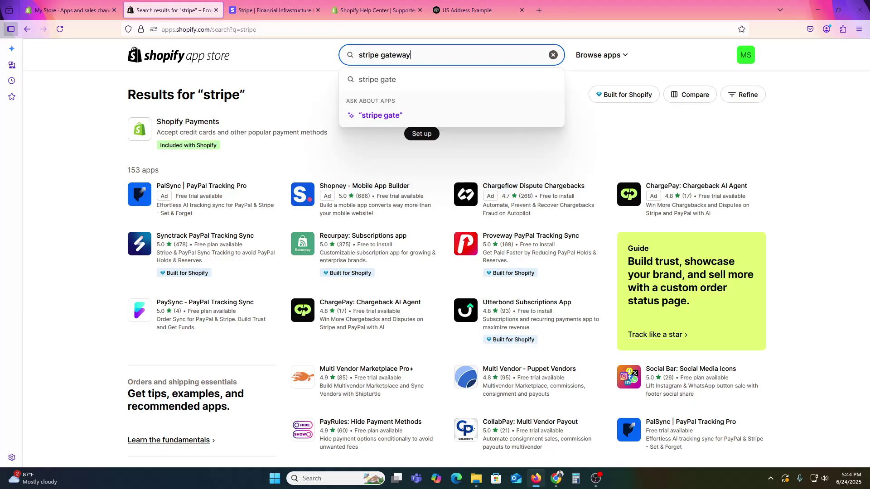
pyautogui.press('Return')
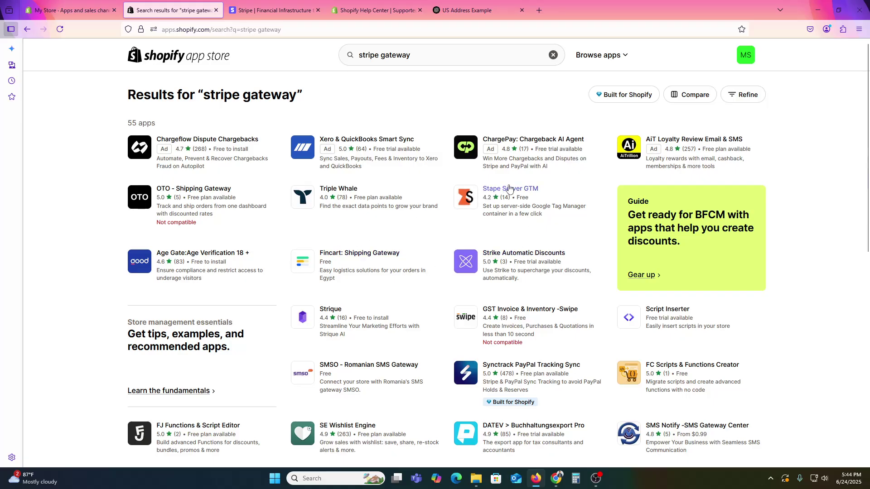
# Step: Go to page 2 of the 55 stripe gateway results, then return to the admin tab
pyautogui.scroll(-1, 672, 166)
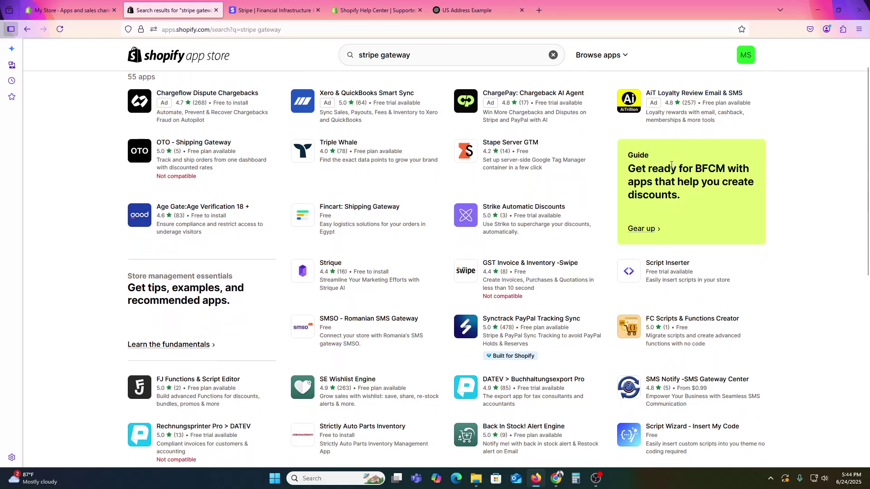
pyautogui.scroll(-1, 497, 368)
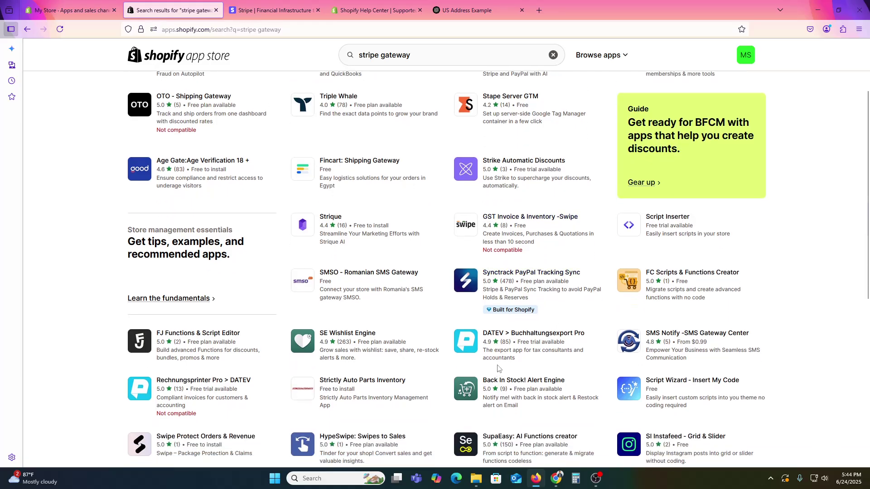
pyautogui.scroll(-5, 285, 390)
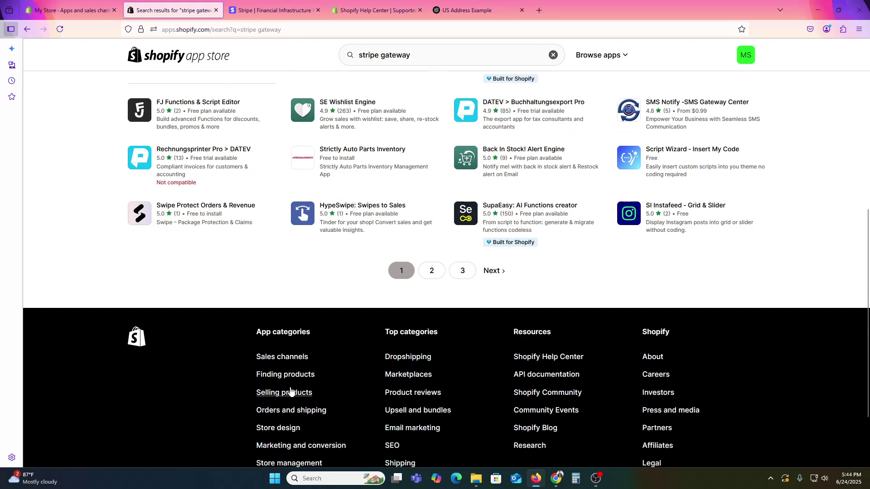
pyautogui.click(428, 278)
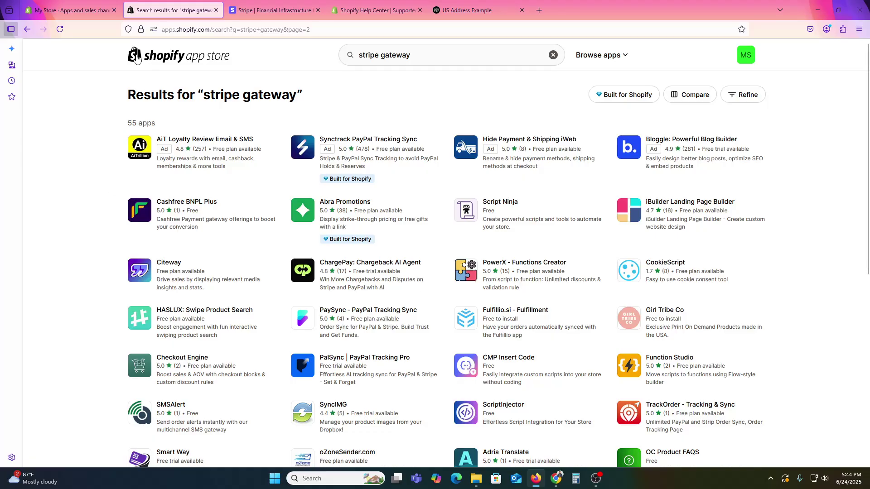
pyautogui.click(82, 10)
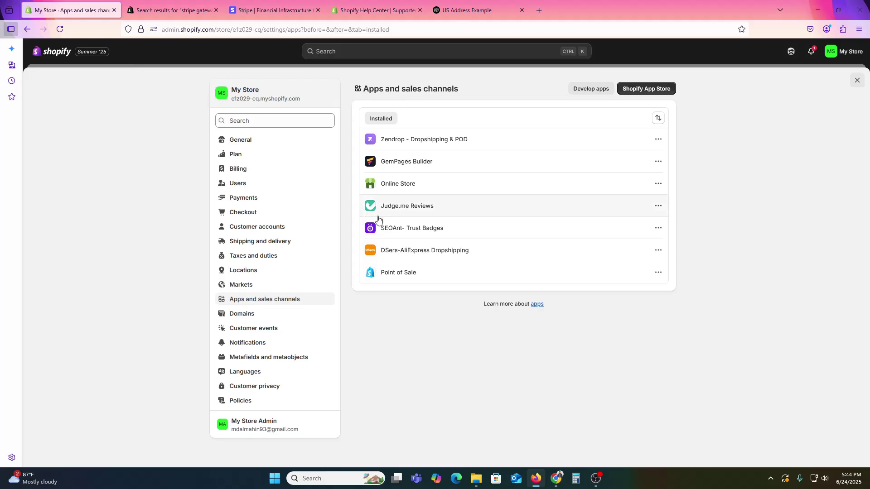
# Step: In Payments, add a payment method and search methods for 'st', finding no Stripe
pyautogui.click(235, 197)
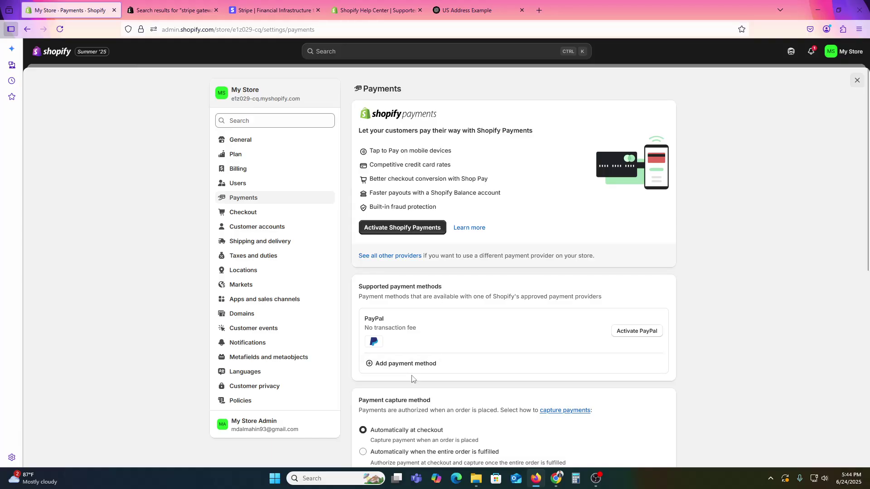
pyautogui.click(405, 365)
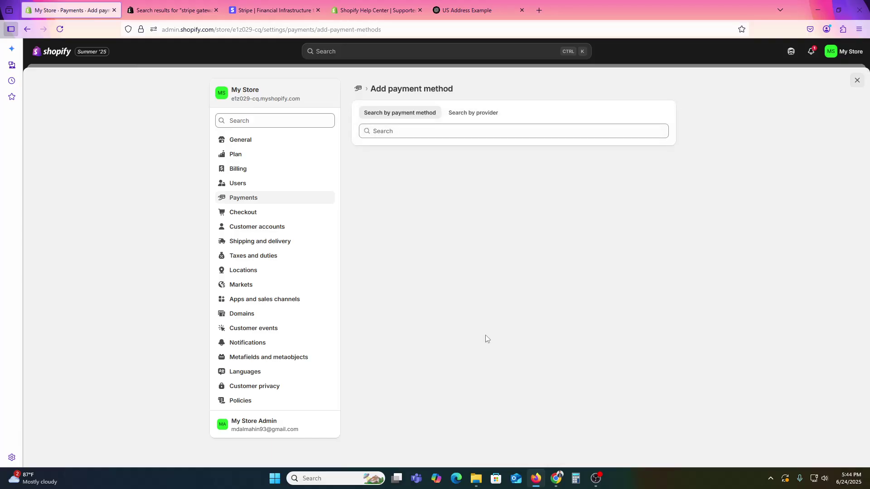
pyautogui.click(411, 127)
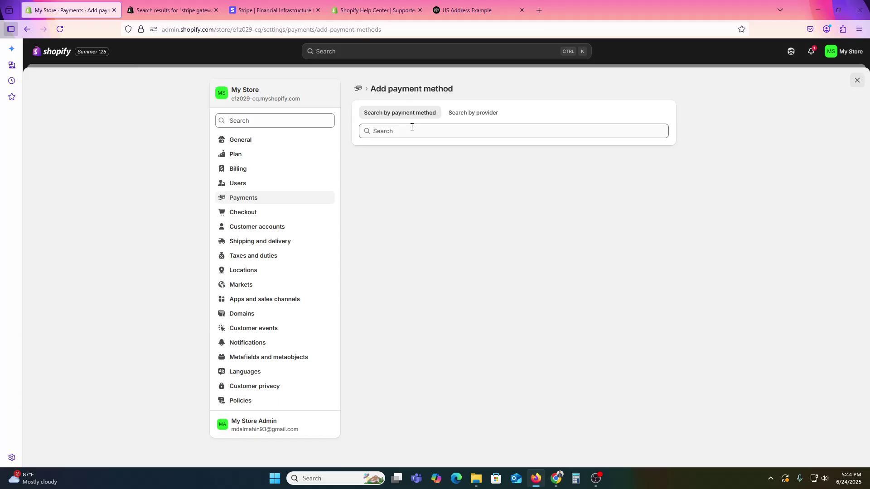
pyautogui.write('strip')
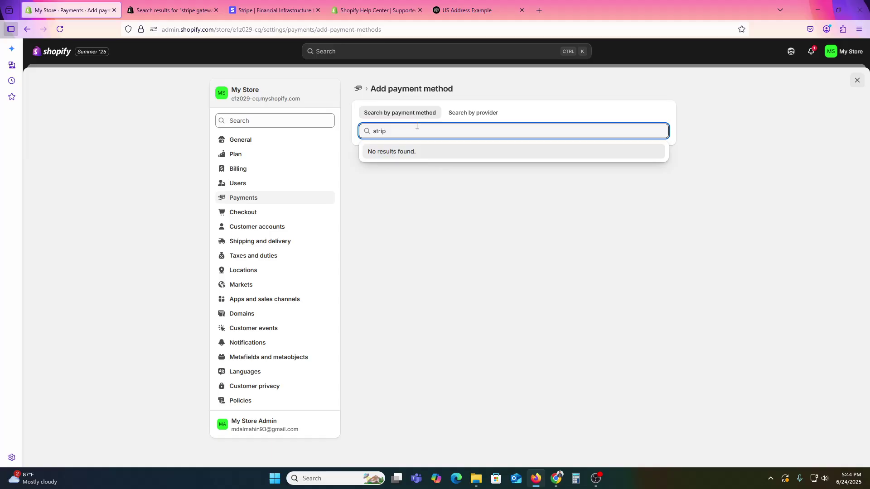
pyautogui.press('BackSpace')
pyautogui.press('BackSpace')
pyautogui.press('BackSpace')
pyautogui.press('BackSpace')
pyautogui.press('BackSpace')
# Step: Search payment providers for 'stri' and 'eas', then launch the Shopify App Store from Apps and sales channels
pyautogui.click(486, 114)
pyautogui.click(471, 131)
pyautogui.write('stri')
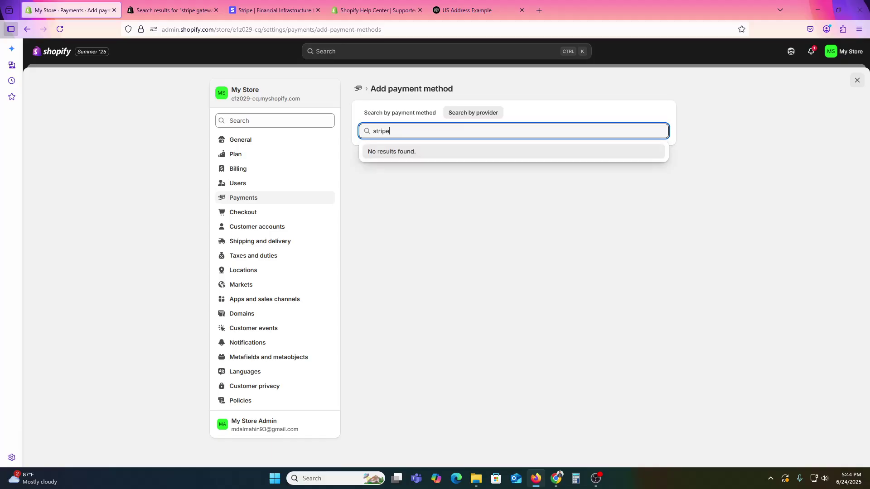
pyautogui.press('BackSpace')
pyautogui.press('BackSpace')
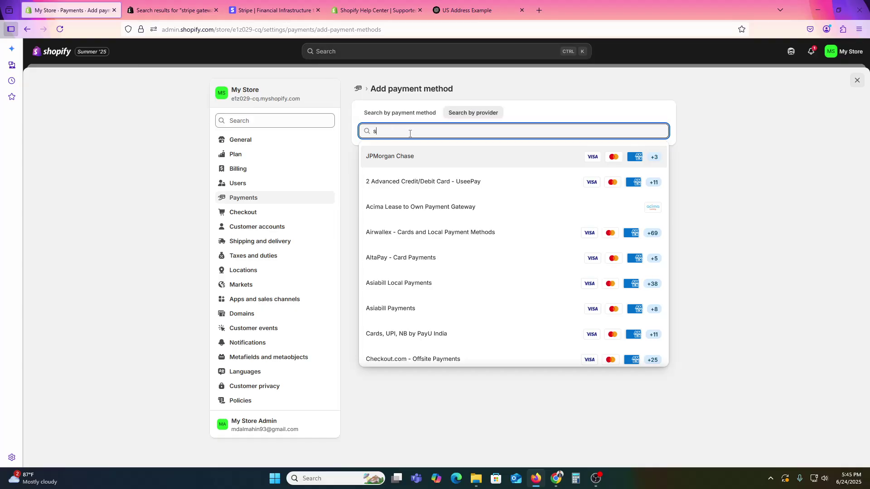
pyautogui.write('eas')
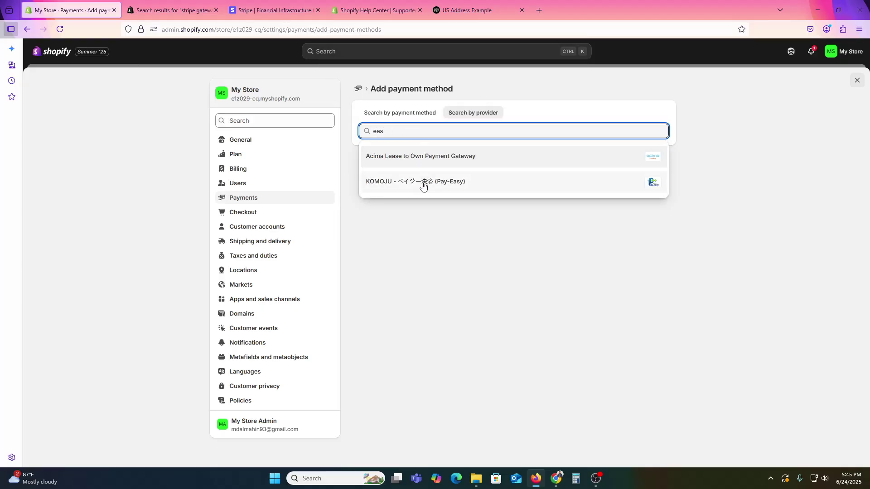
pyautogui.click(66, 51)
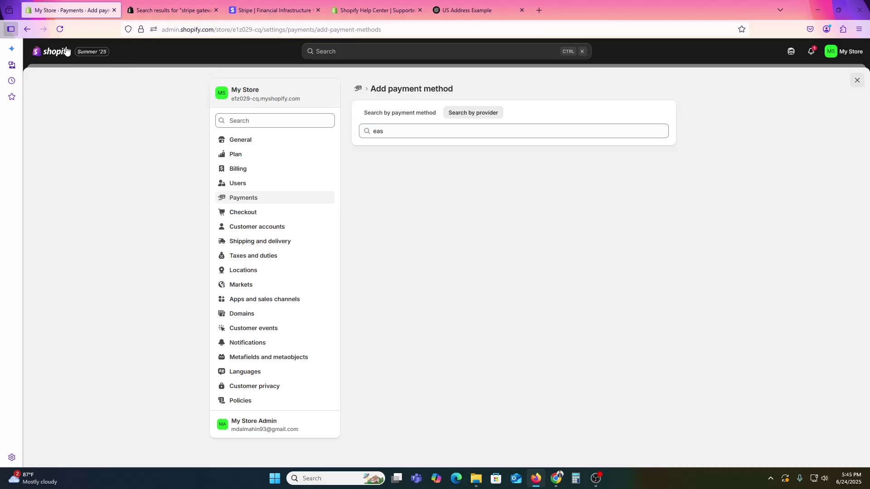
pyautogui.click(254, 302)
pyautogui.click(647, 88)
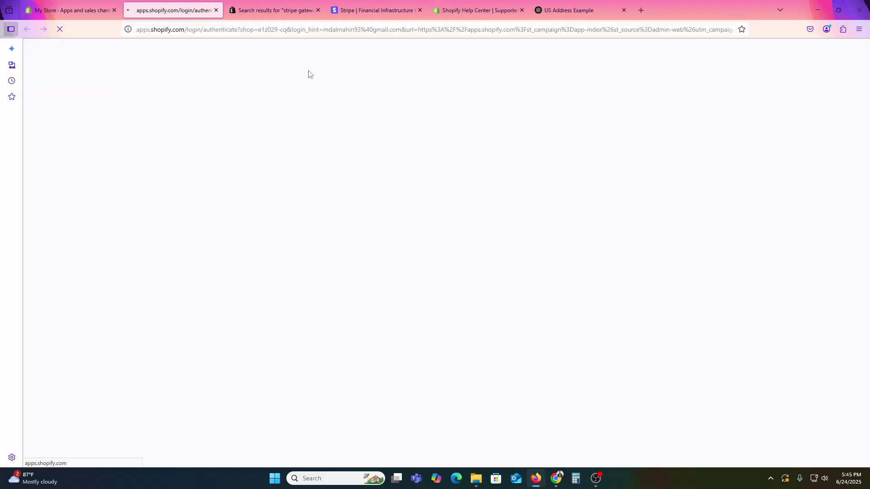
# Step: Replace the App Store search query with 'easy pay' and run the search
pyautogui.click(271, 3)
pyautogui.tripleClick(415, 57)
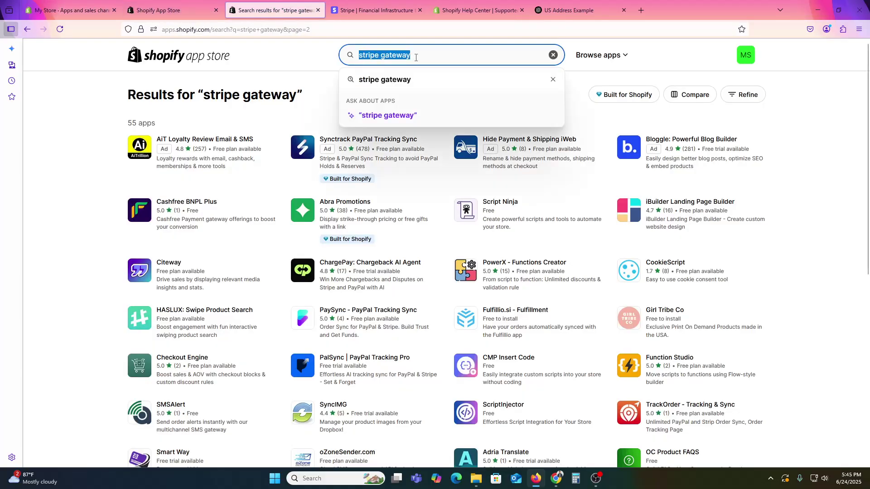
pyautogui.write('easy pay')
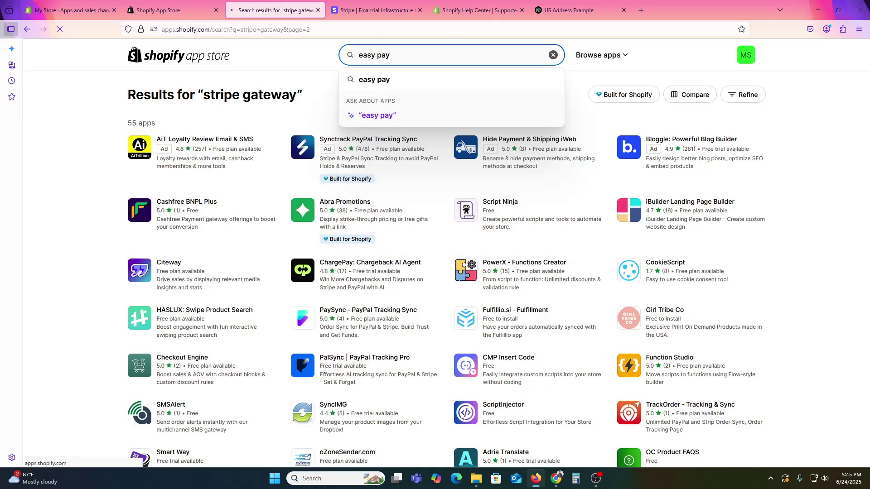
pyautogui.press('Return')
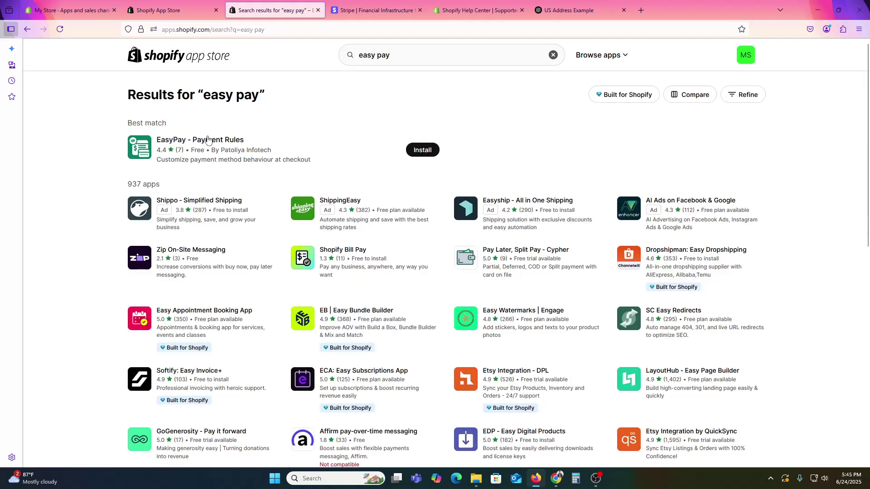
# Step: Open the EasyPay - Payment Rules listing and review its 4.4 rating
pyautogui.click(196, 143)
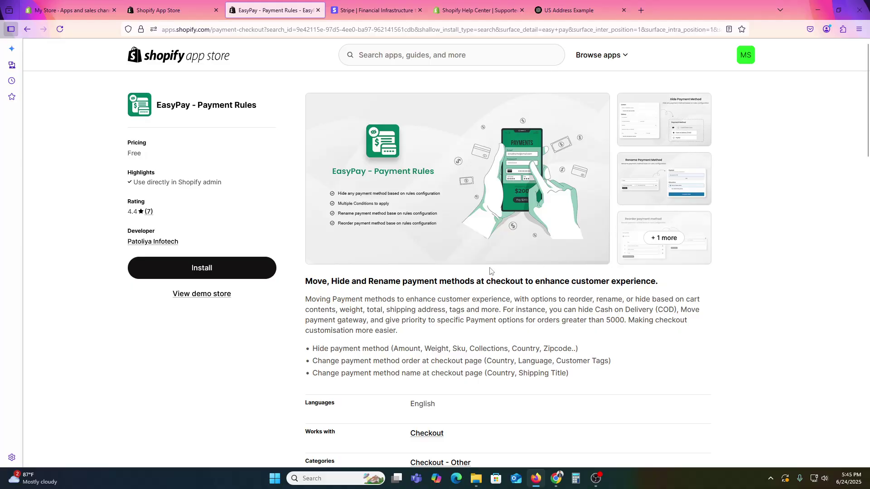
pyautogui.scroll(-4, 412, 274)
pyautogui.scroll(-3, 410, 284)
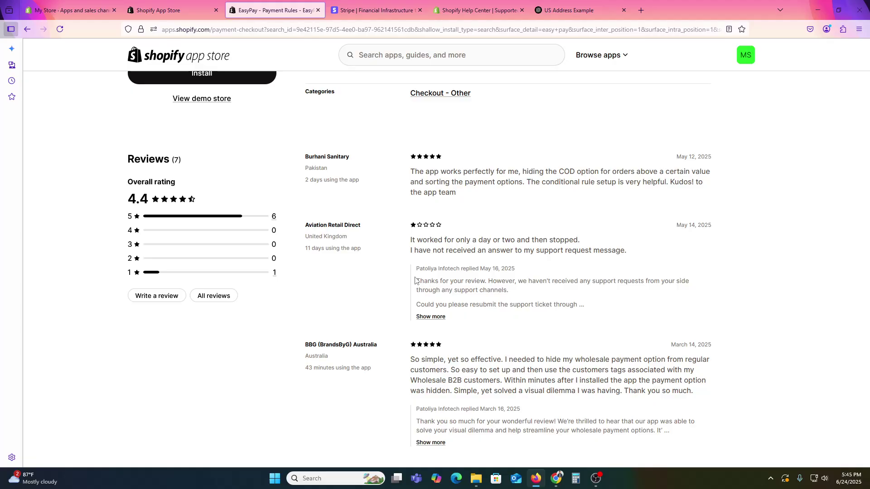
pyautogui.click(640, 10)
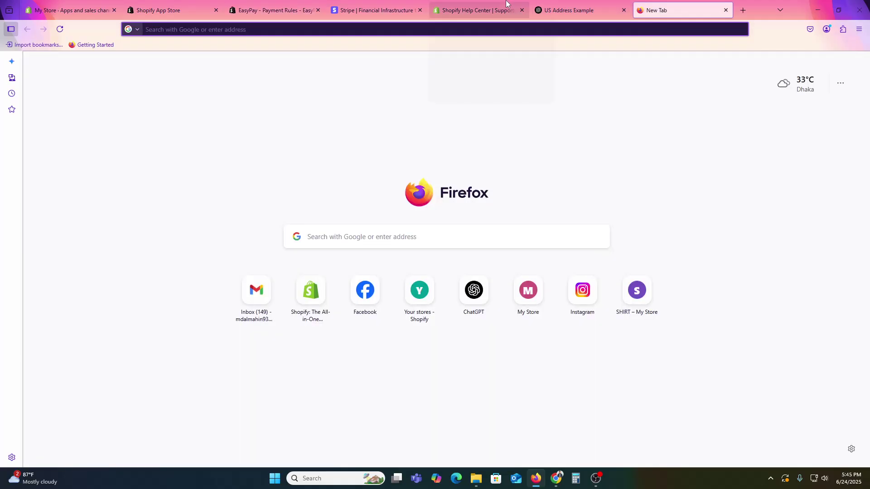
# Step: Sign in to the Stripe New business sandbox dashboard and select the publishable API key
pyautogui.click(371, 10)
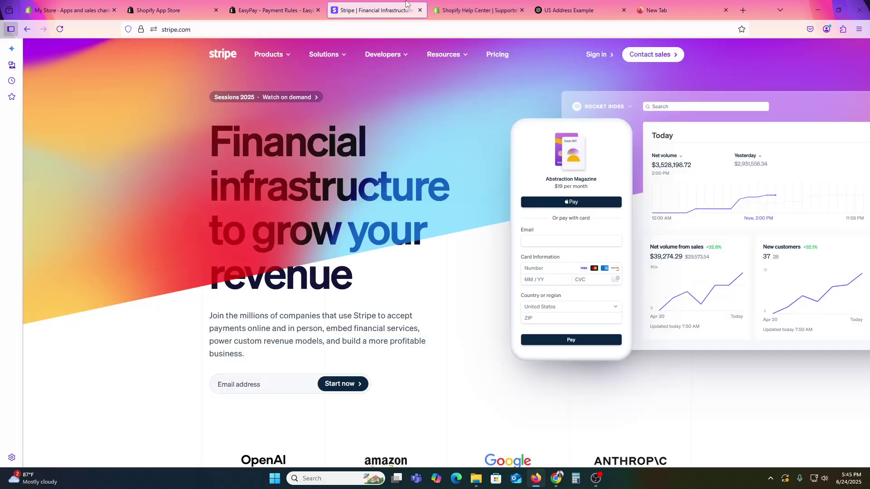
pyautogui.click(598, 60)
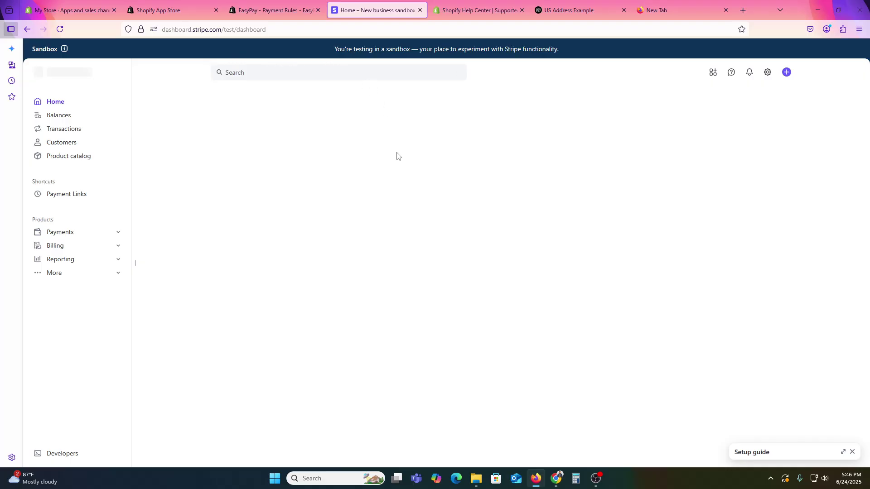
pyautogui.scroll(-1, 634, 227)
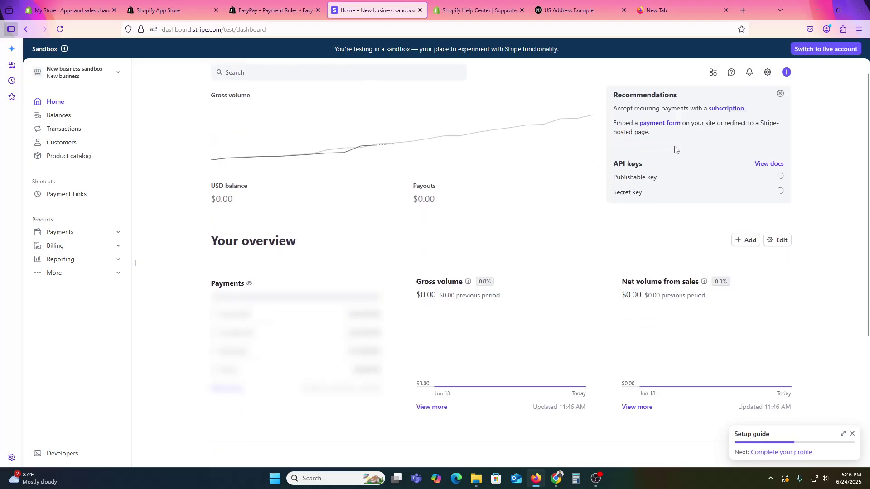
pyautogui.moveTo(617, 178); pyautogui.dragTo(792, 204)
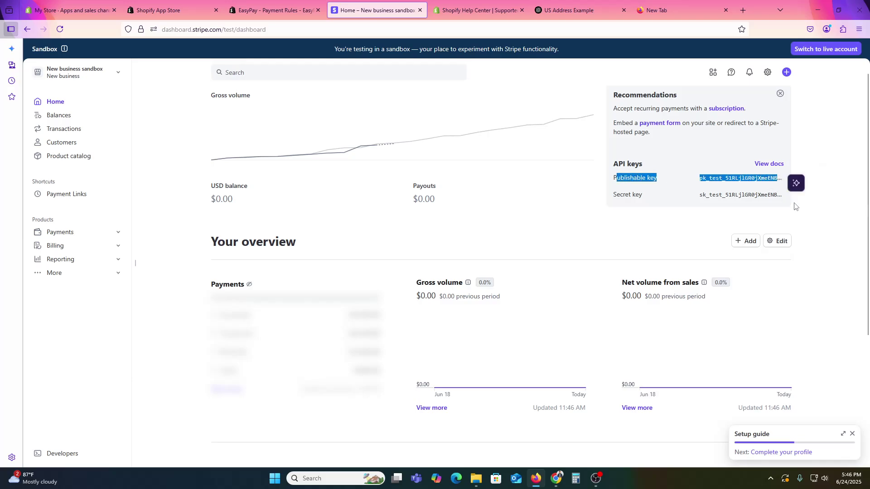